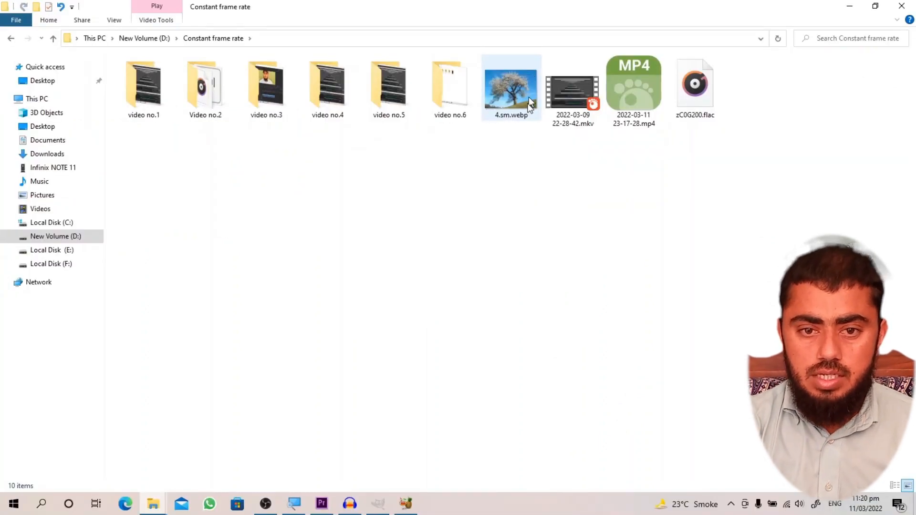
- Try to import 4.sm.webp from the Constant frame rate folder into the Premiere Pro project
drag(502, 90, 92, 226)
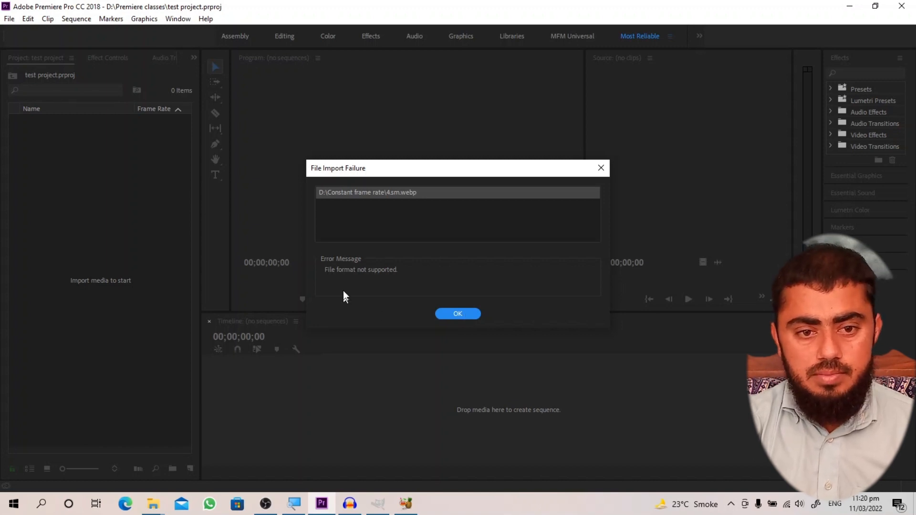
click(461, 313)
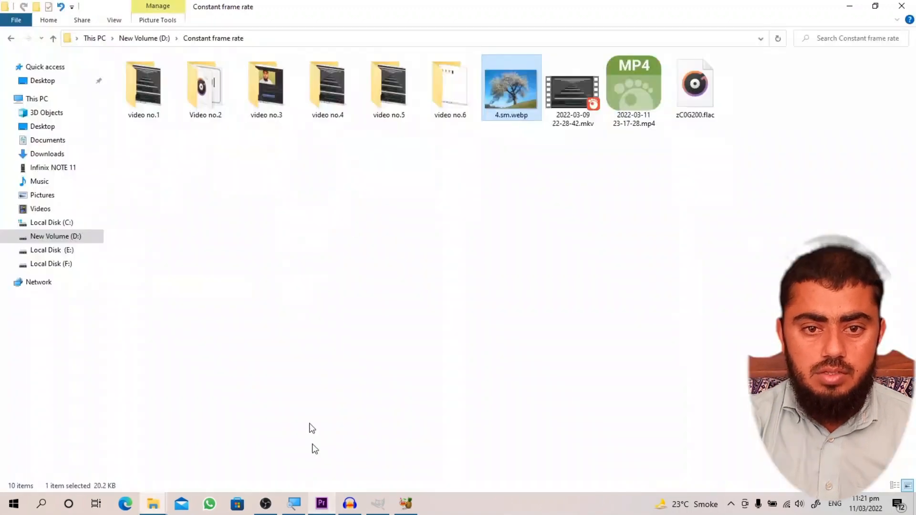
click(849, 5)
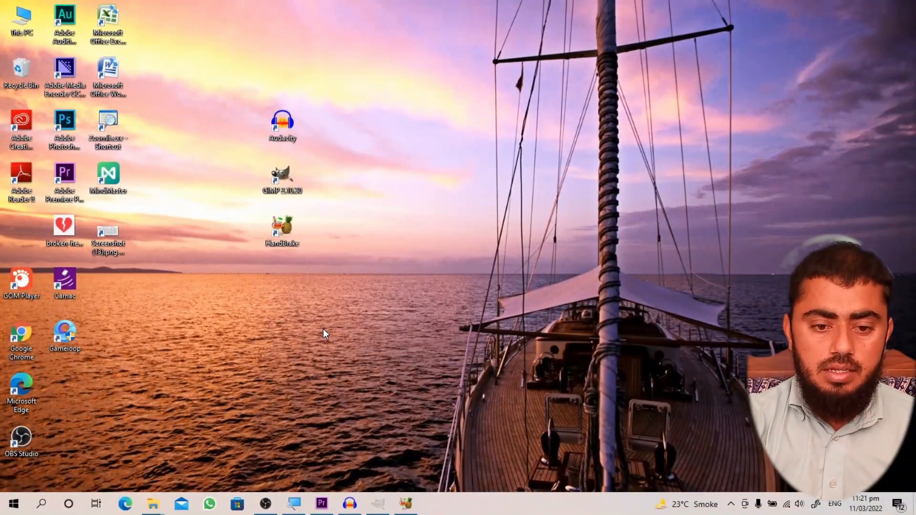
- Switch to Audacity and open zC0G200.flac from the Constant frame rate folder
click(344, 508)
click(10, 19)
mouse_move(28, 19)
click(29, 45)
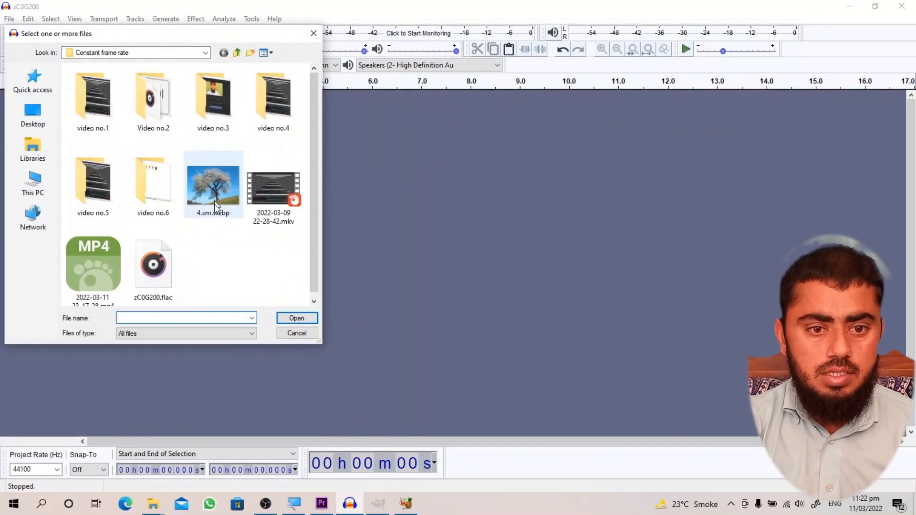
scroll(233, 207, down, 1)
click(156, 276)
click(296, 318)
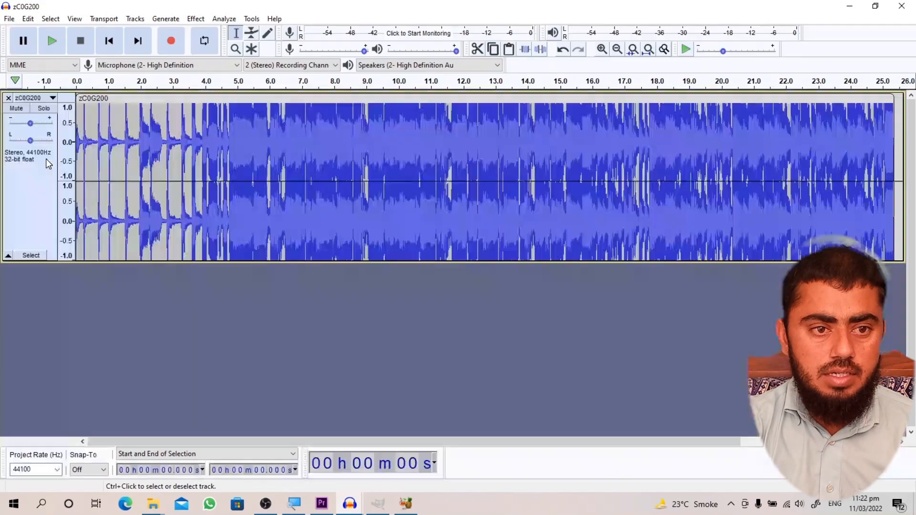
- Export the audio track as the WAV file zC0G200.wav in the Music folder, accepting the existing metadata tags
click(10, 19)
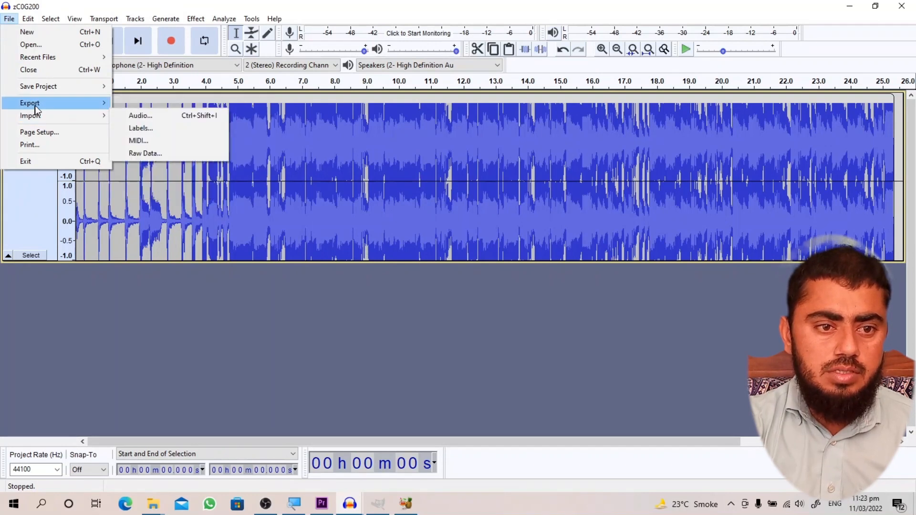
mouse_move(36, 105)
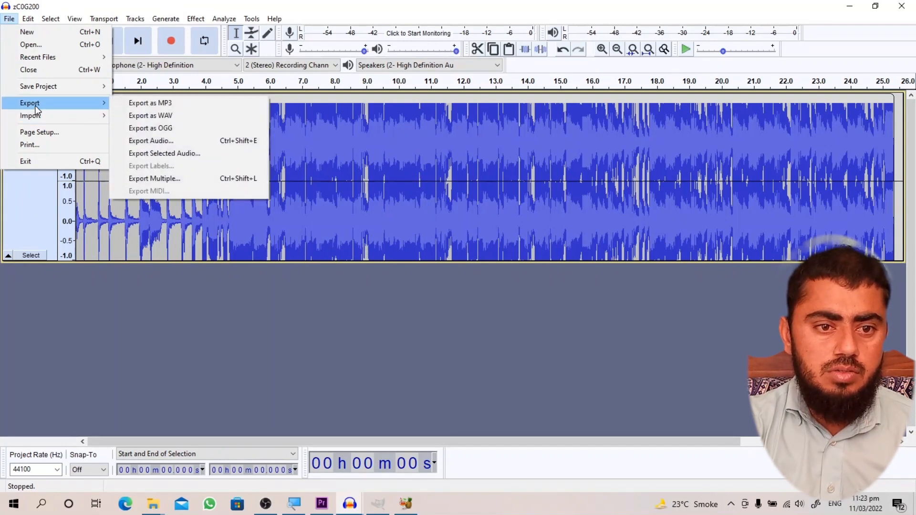
click(157, 115)
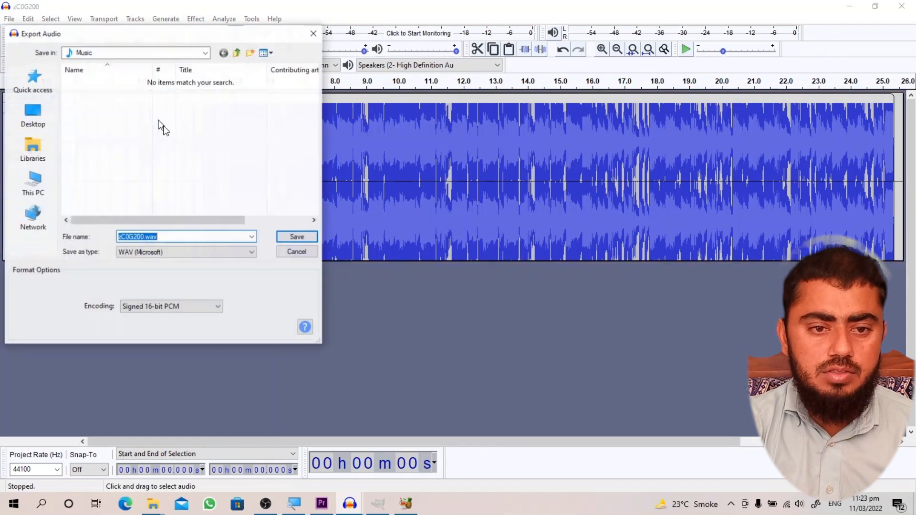
click(292, 237)
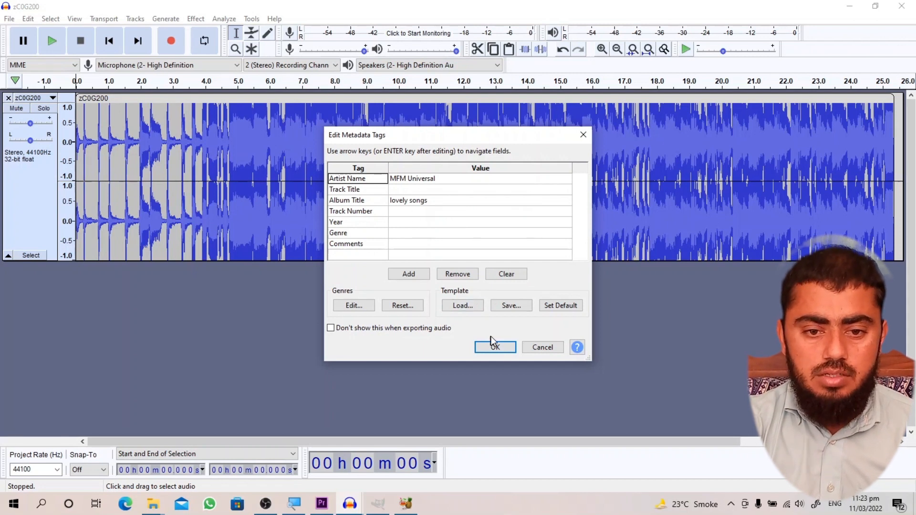
click(505, 350)
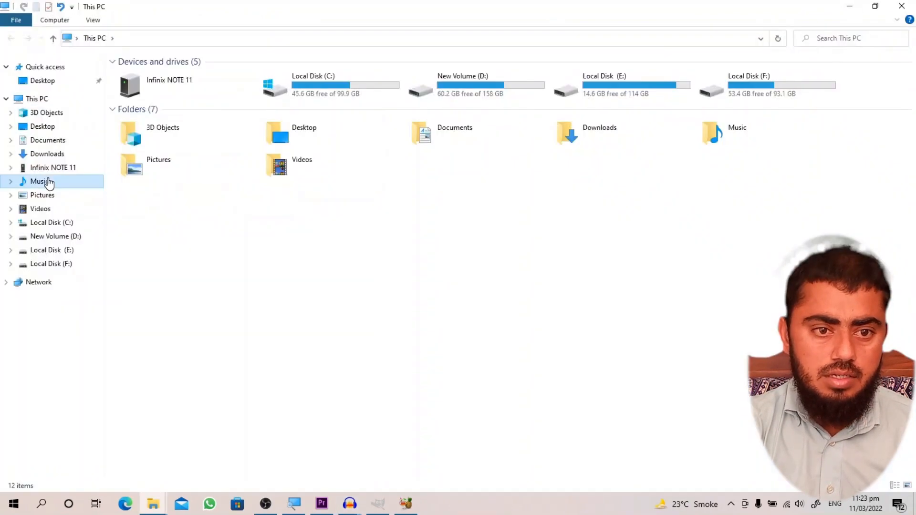
- Check the exported WAV in the Music folder against the original FLAC in the Constant frame rate folder on drive D
click(40, 181)
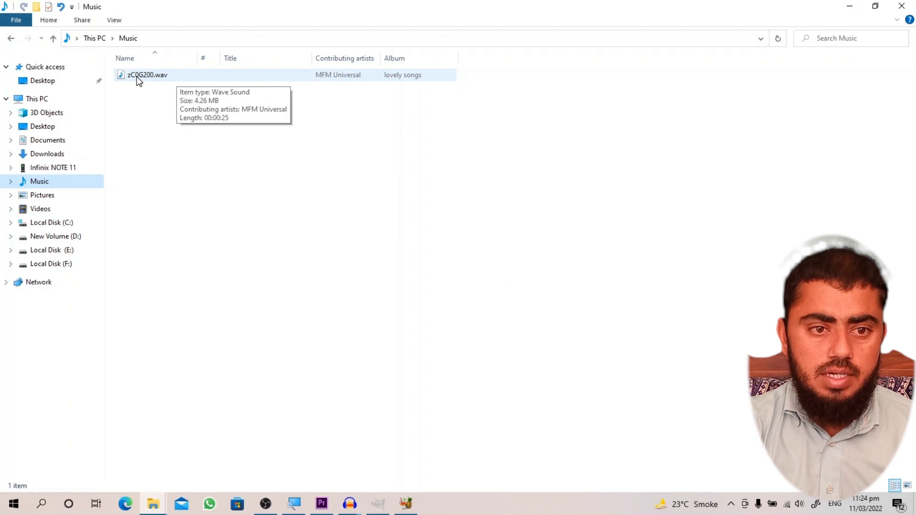
click(60, 237)
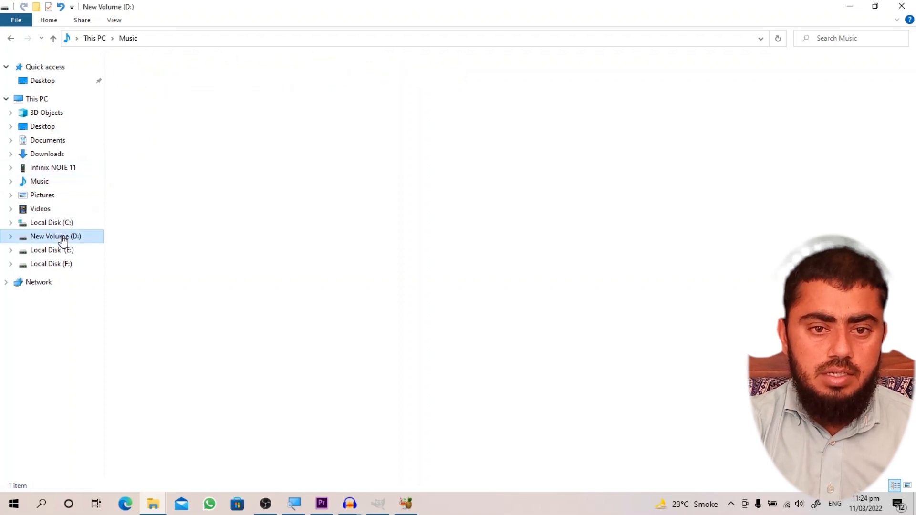
double_click(327, 88)
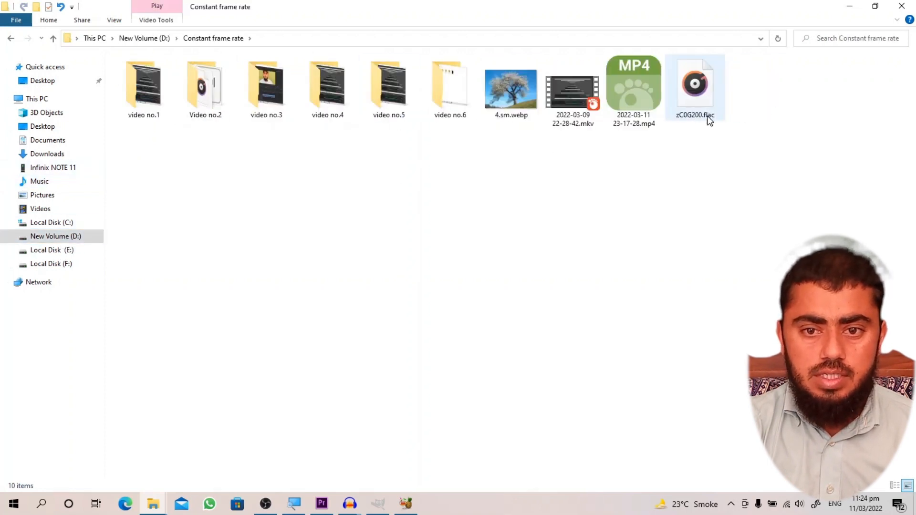
click(40, 183)
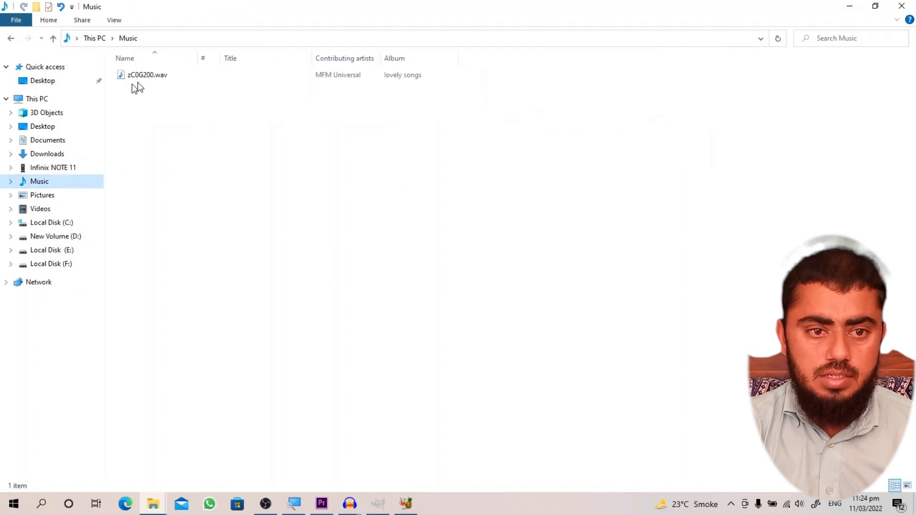
- Switch to GIMP and open the image 4.sm.webp from the Constant frame rate folder
click(385, 512)
click(9, 21)
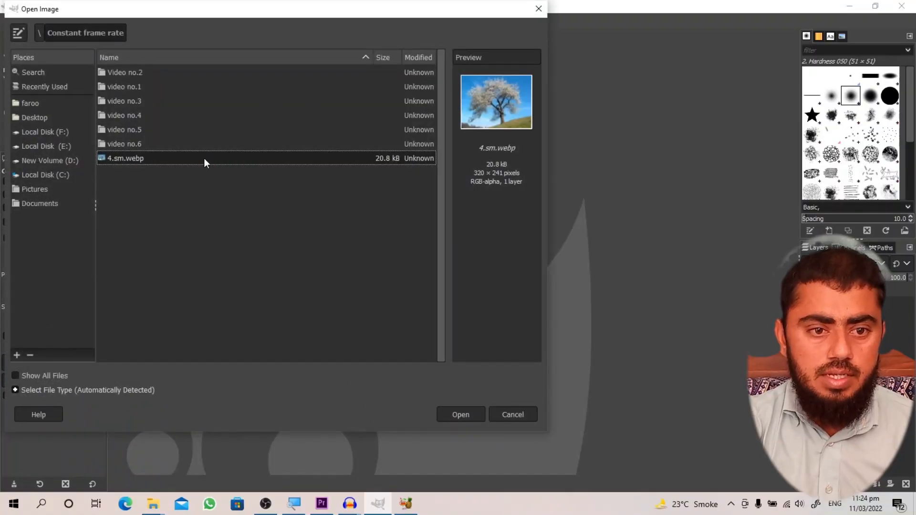
click(463, 414)
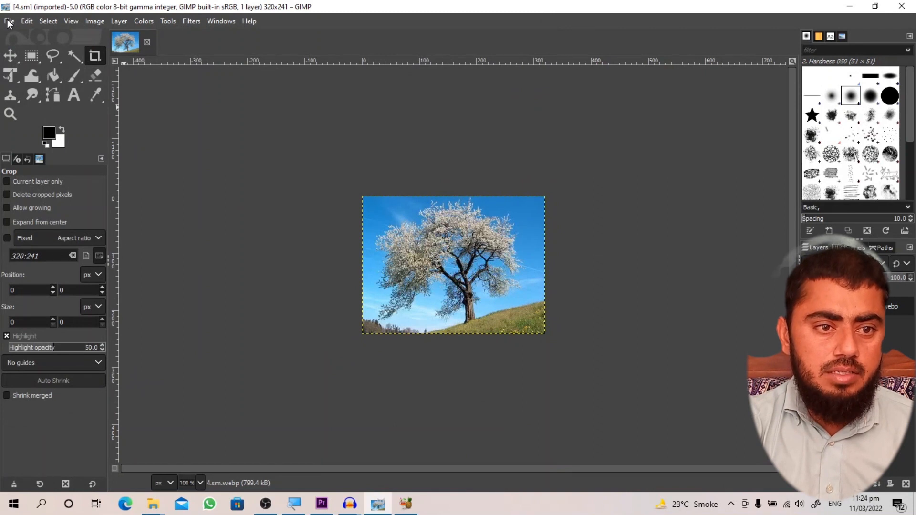
- Export the tree image as the JPEG file 4.sm.jpg in the Constant frame rate folder
click(9, 23)
click(57, 214)
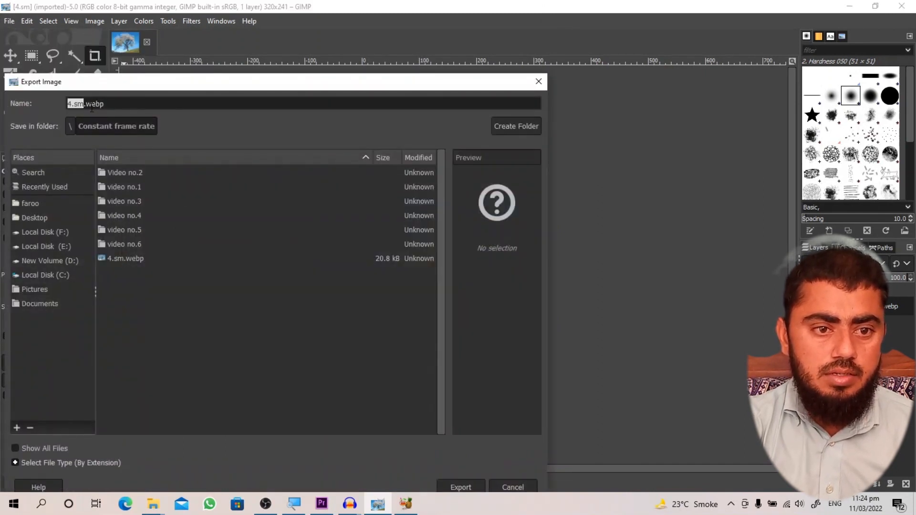
click(34, 466)
scroll(262, 425, down, 3)
scroll(338, 425, down, 3)
click(460, 448)
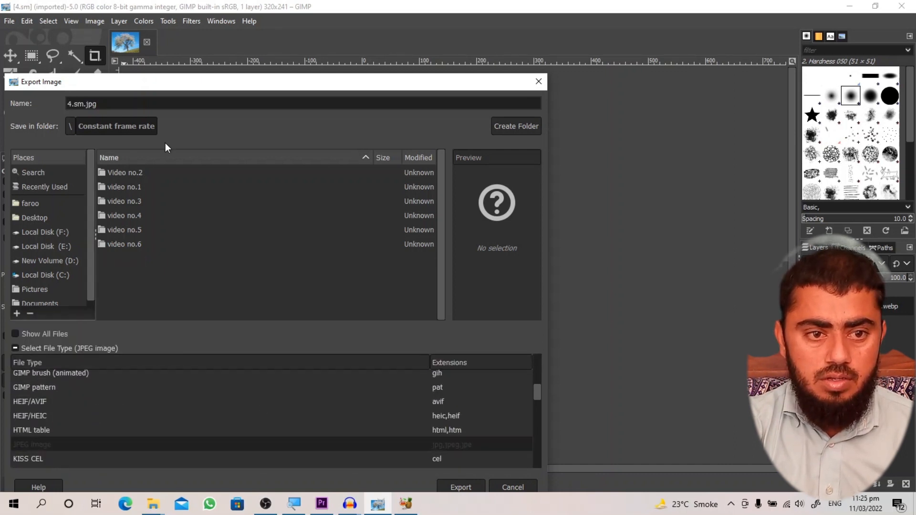
click(459, 487)
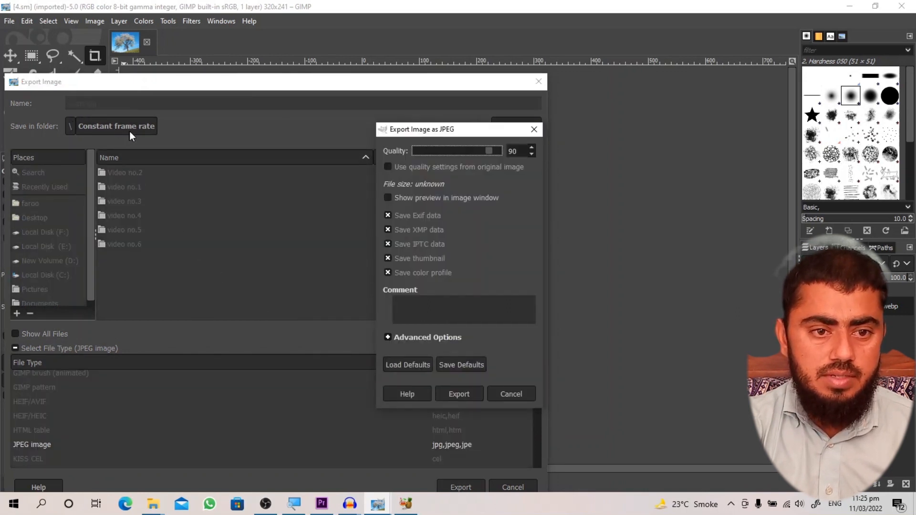
click(459, 393)
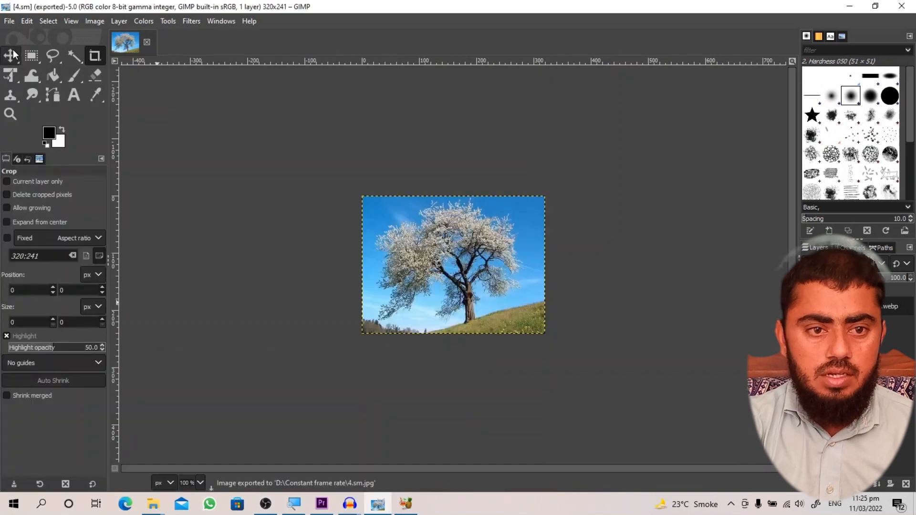
click(406, 505)
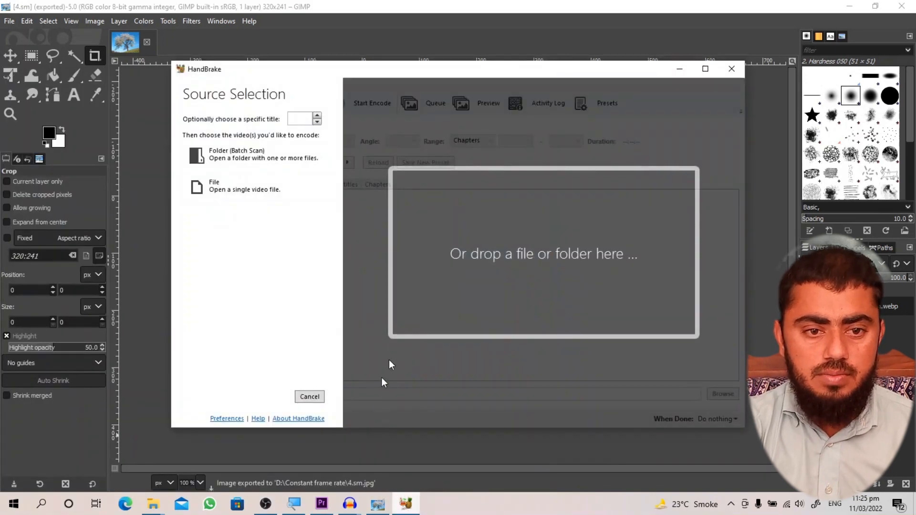
click(228, 184)
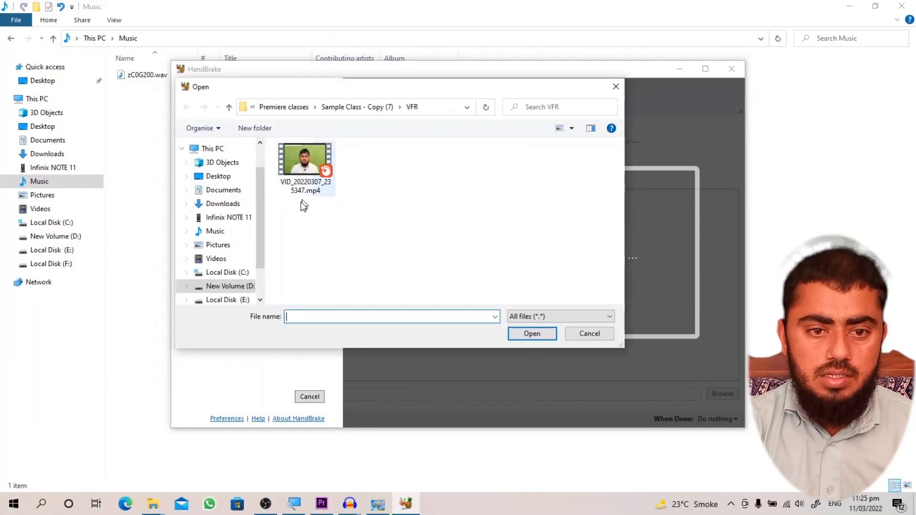
click(221, 288)
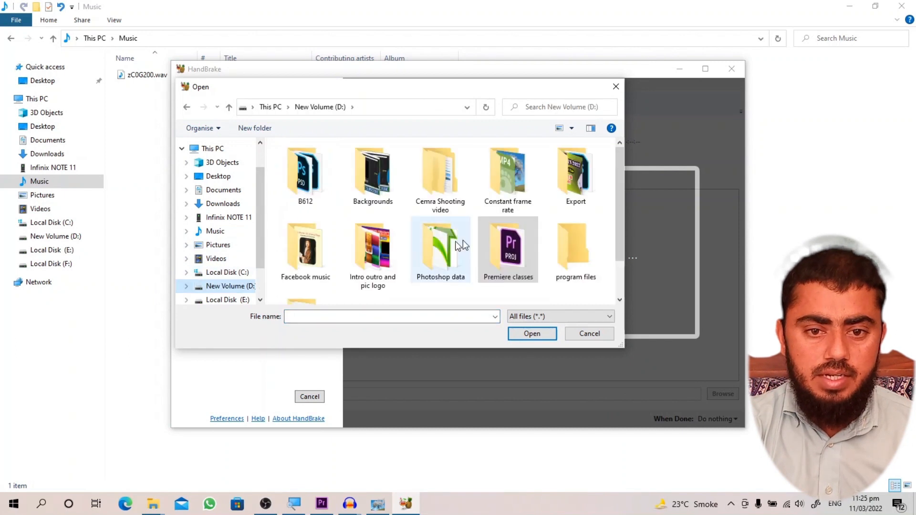
scroll(501, 235, down, 1)
scroll(317, 196, up, 1)
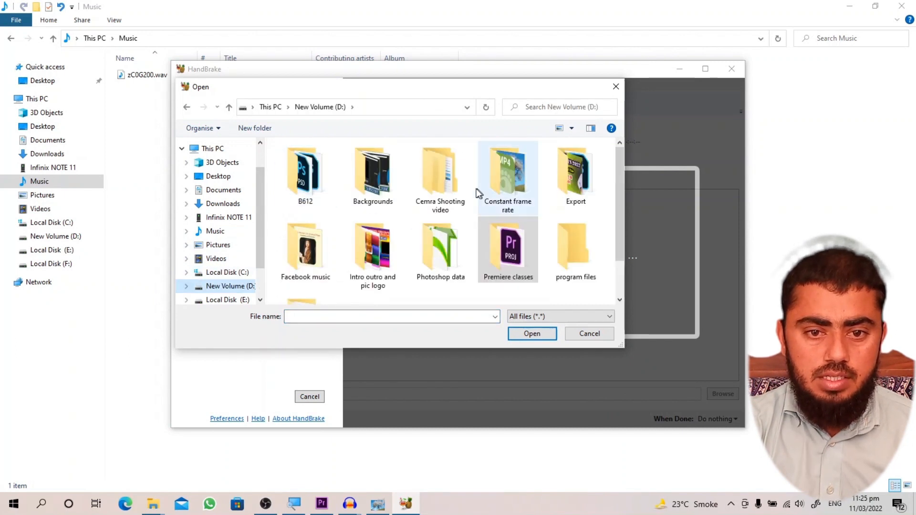
double_click(509, 188)
scroll(511, 191, down, 1)
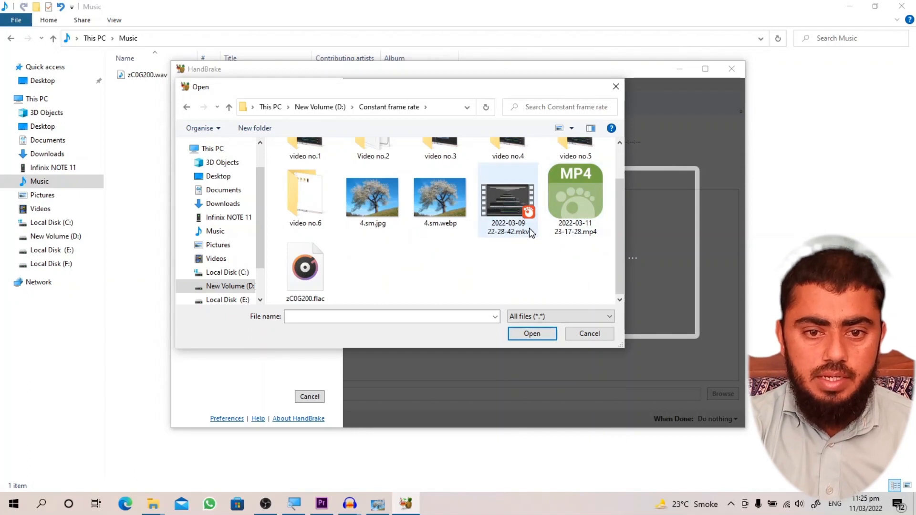
click(509, 203)
click(531, 334)
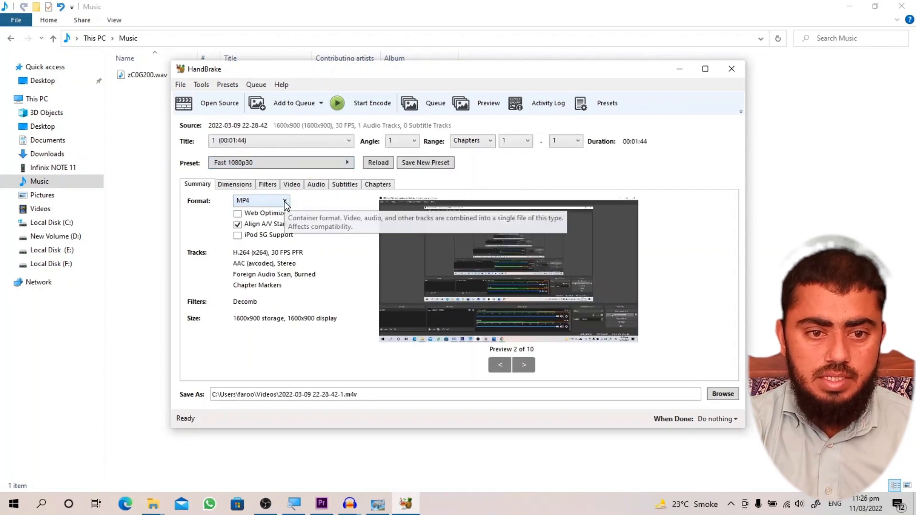
- Choose MP4 as the output format for the video
click(285, 203)
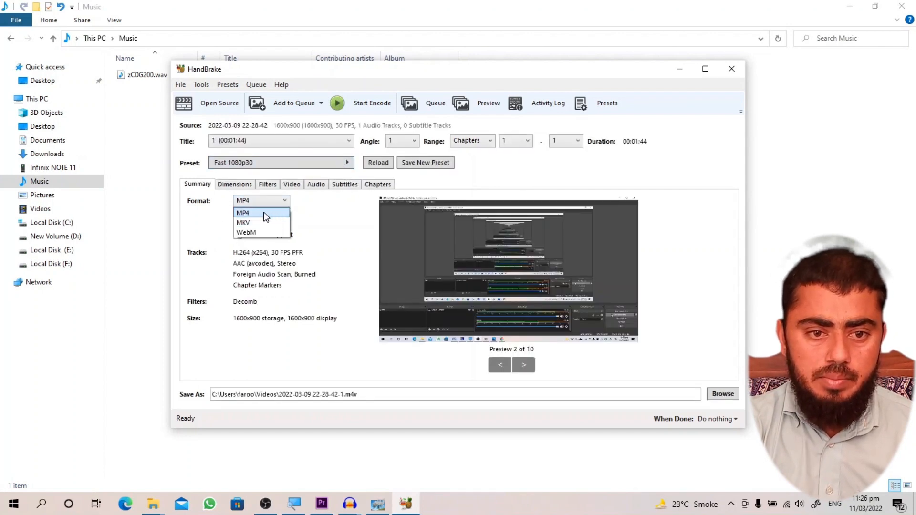
click(266, 217)
click(287, 201)
click(288, 203)
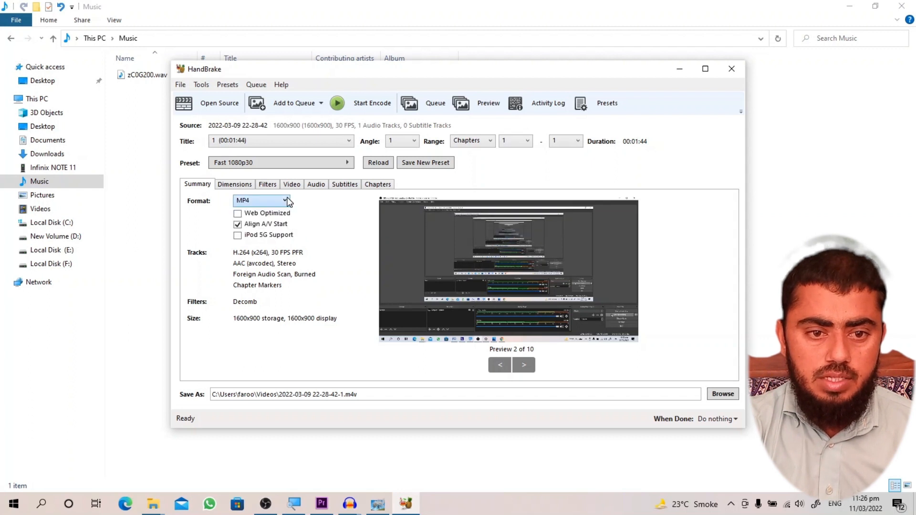
click(731, 395)
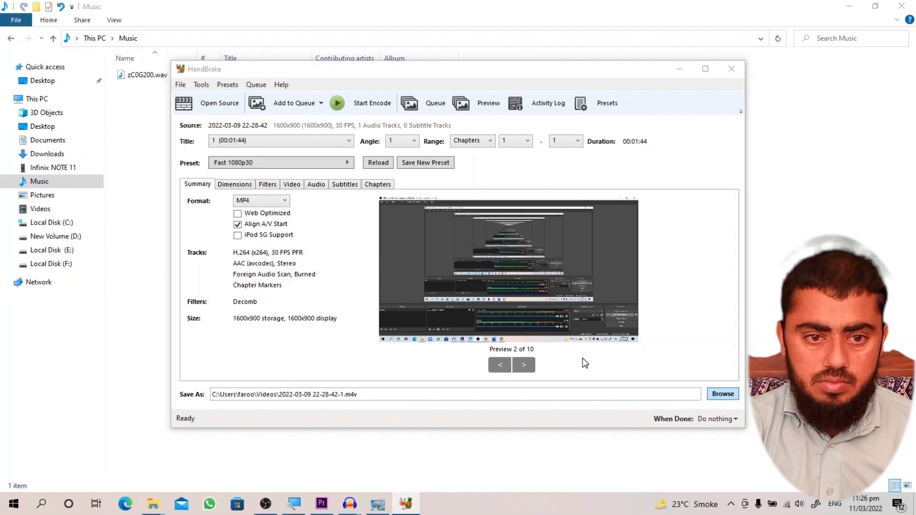
click(223, 276)
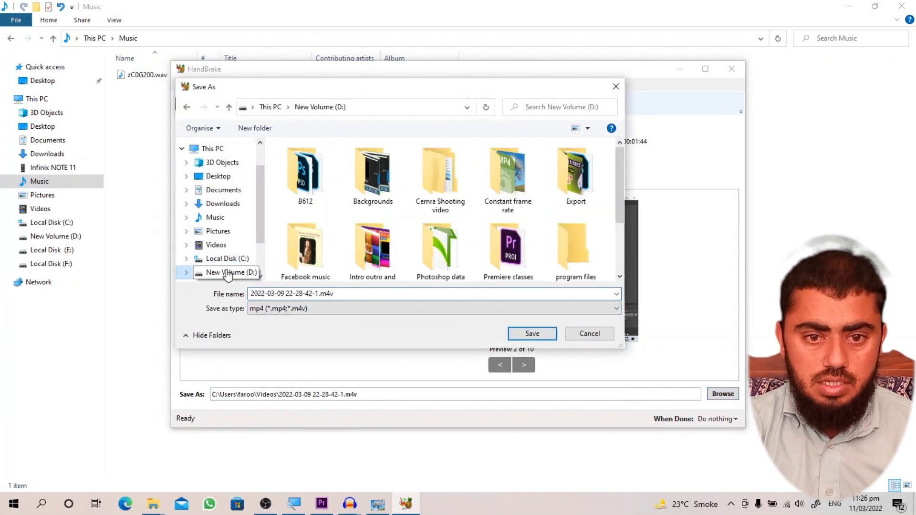
scroll(443, 181, down, 2)
scroll(486, 188, up, 2)
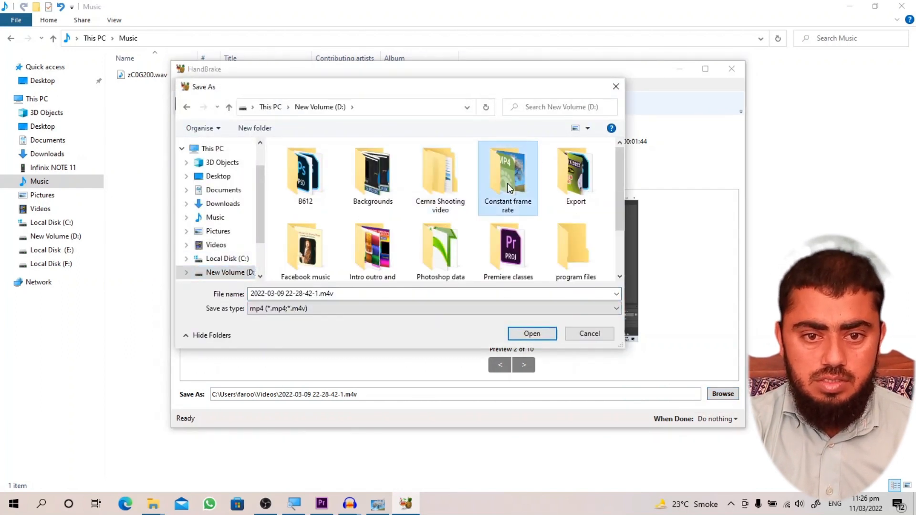
double_click(486, 187)
click(532, 333)
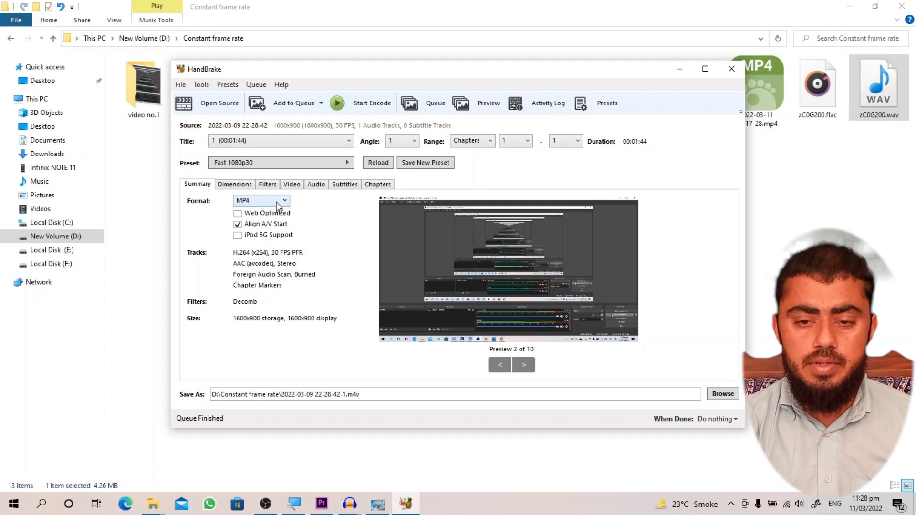
click(681, 70)
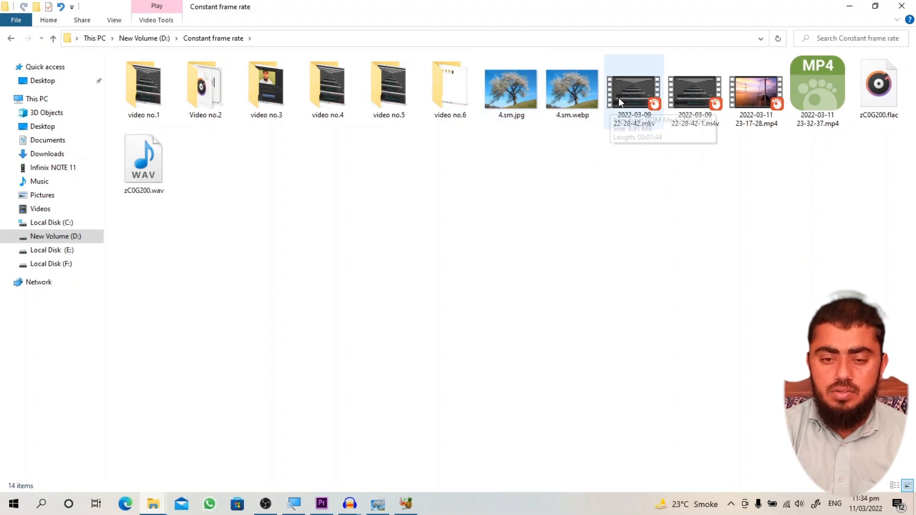
click(634, 116)
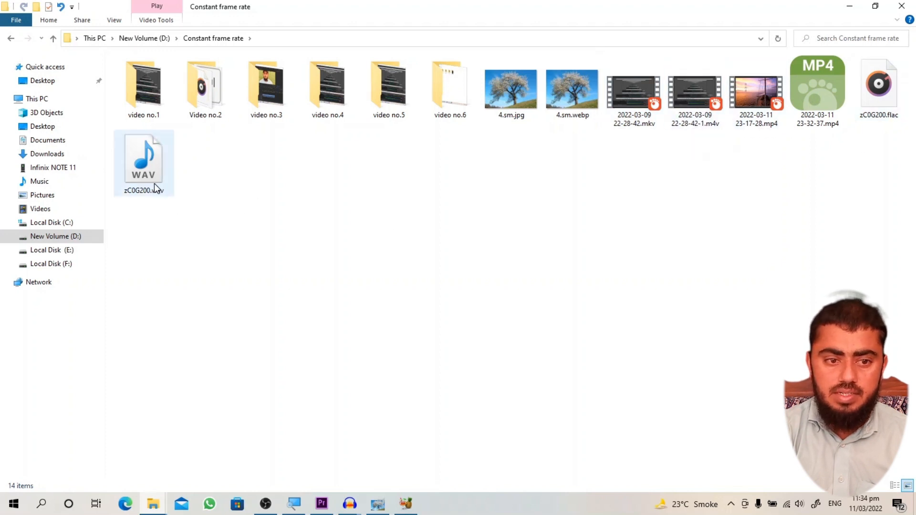
click(511, 88)
ctrl+click(695, 93)
ctrl+click(144, 160)
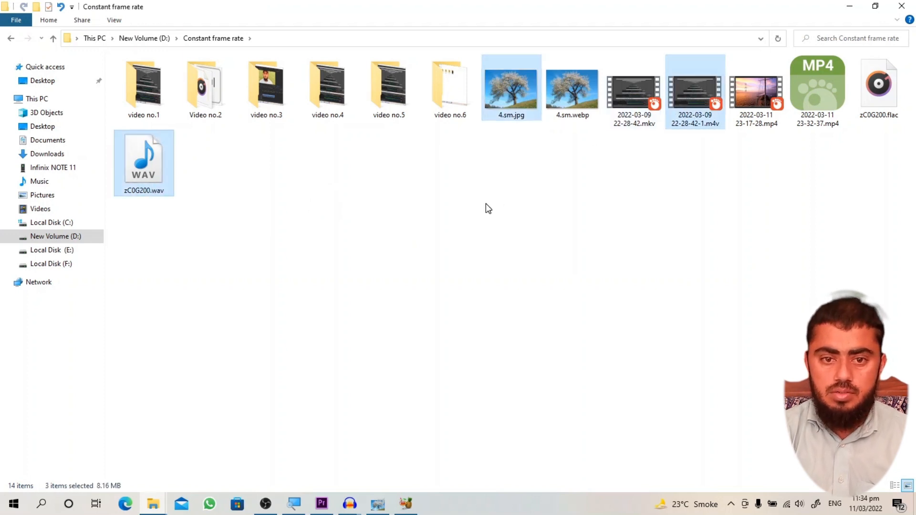
drag(518, 80, 79, 192)
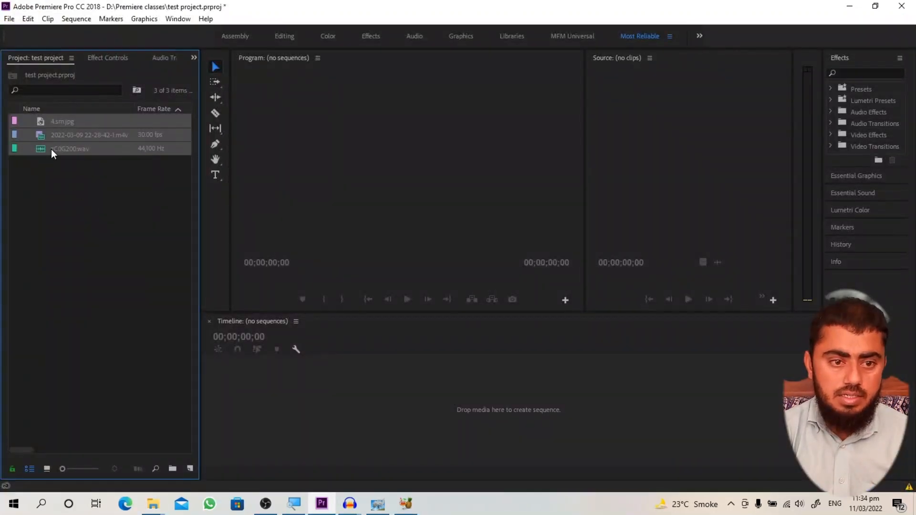